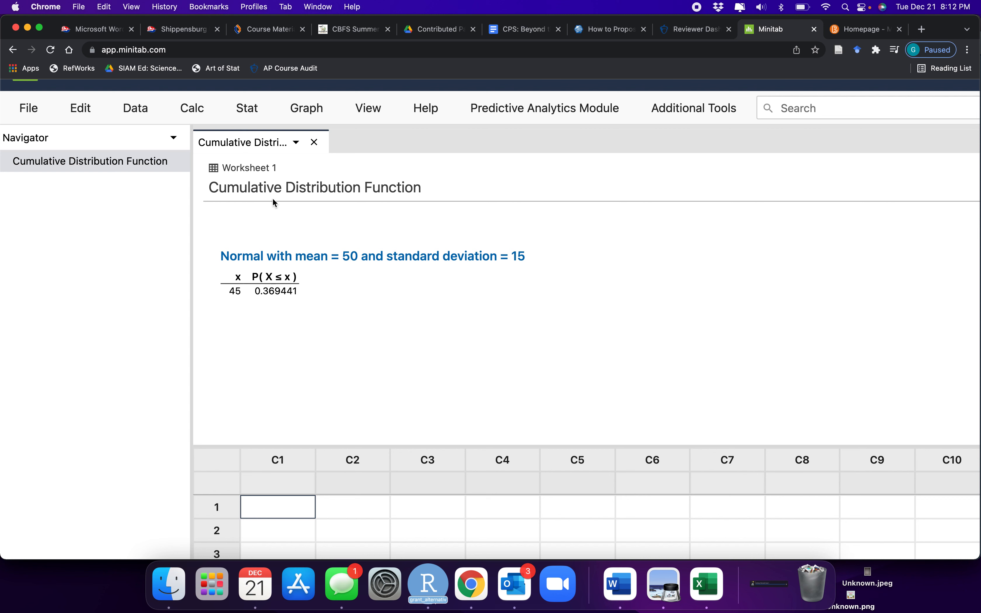
{"action": "left_click", "coordinate": [193, 115]}
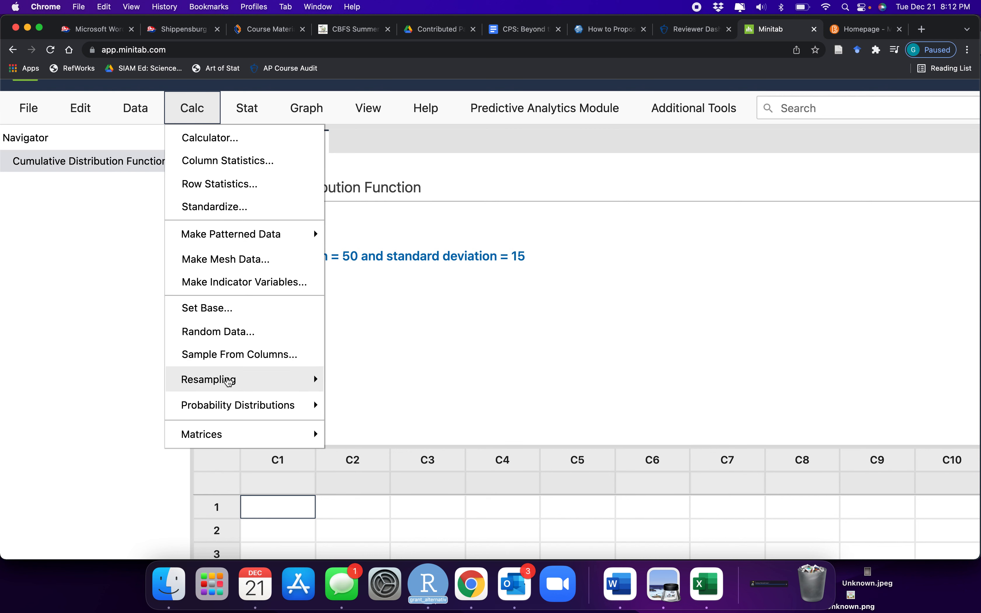
{"action": "mouse_move", "coordinate": [234, 408]}
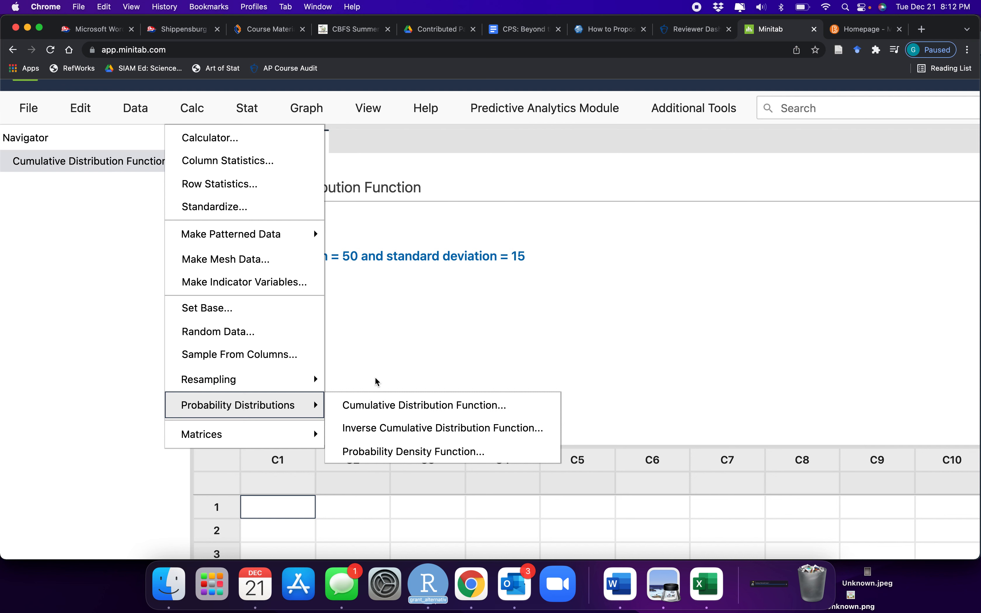
{"action": "left_click", "coordinate": [407, 353]}
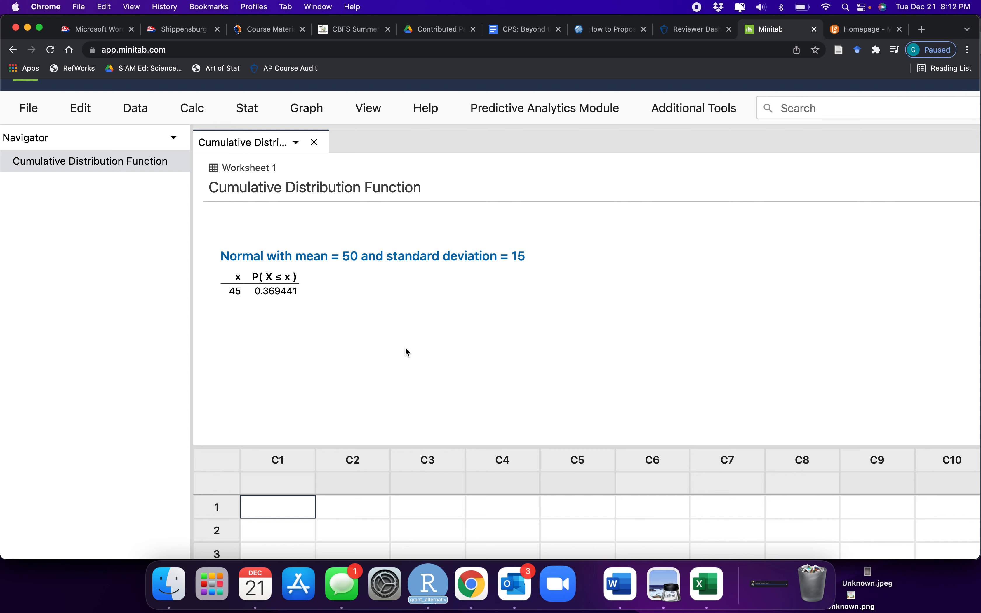
Start a View Probability distribution plot for a Normal distribution with mean 50 and standard deviation 15, and open its shading options
{"action": "left_click", "coordinate": [307, 109]}
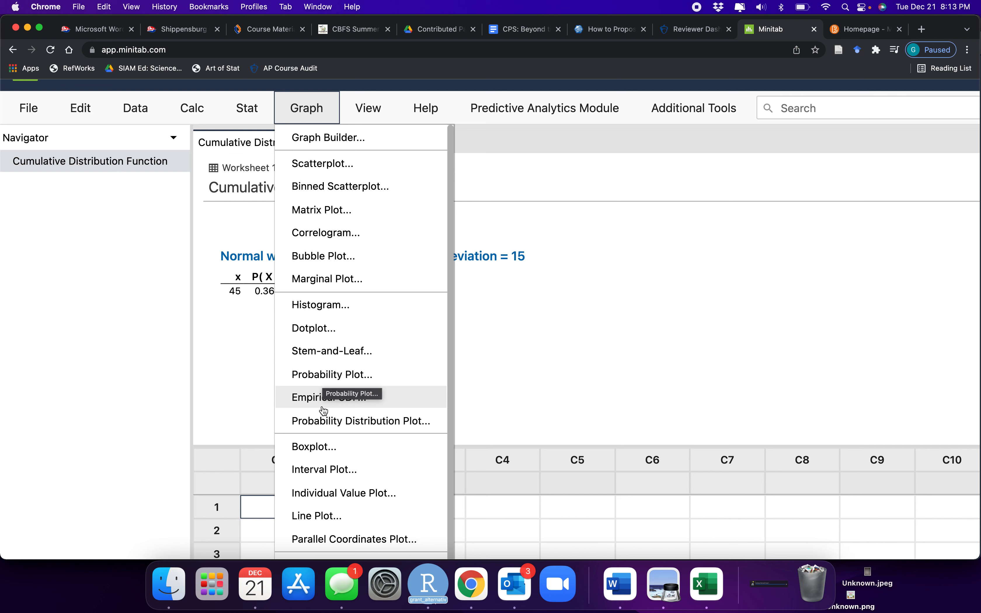
{"action": "left_click", "coordinate": [326, 424]}
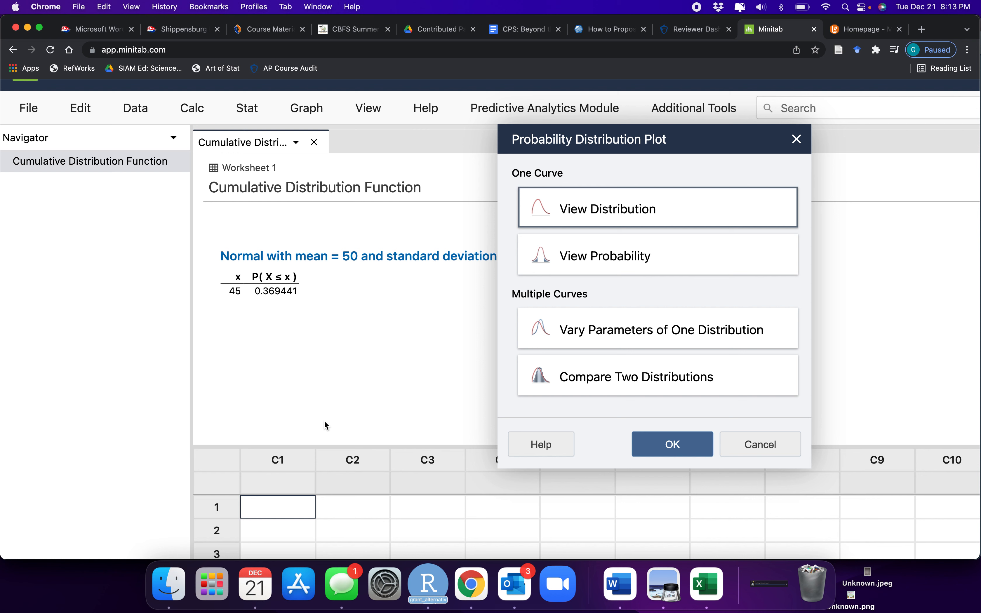
{"action": "double_click", "coordinate": [607, 259]}
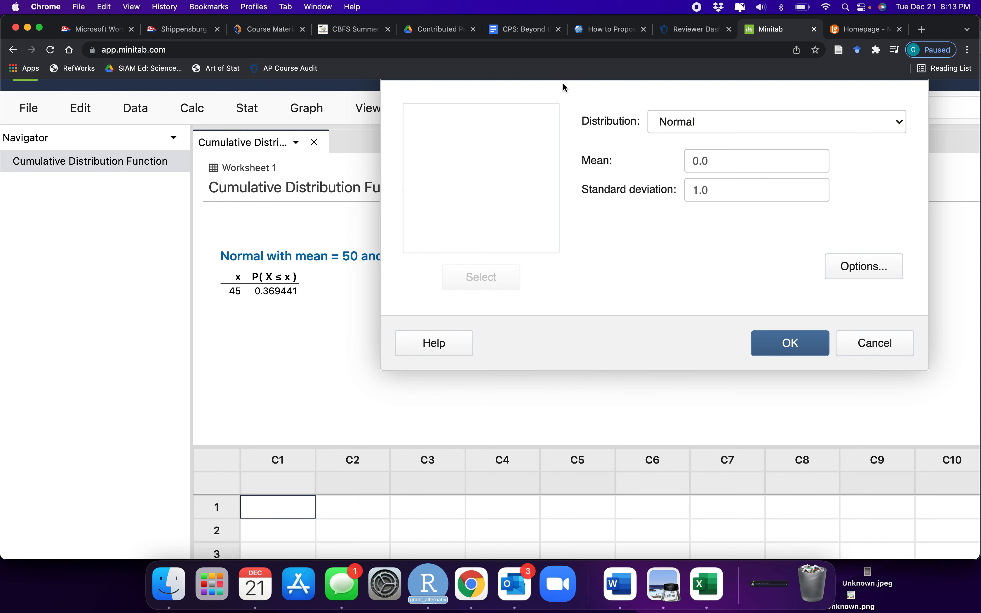
{"action": "left_click", "coordinate": [745, 164]}
{"action": "key", "text": "BackSpace"}
{"action": "type", "text": "50"}
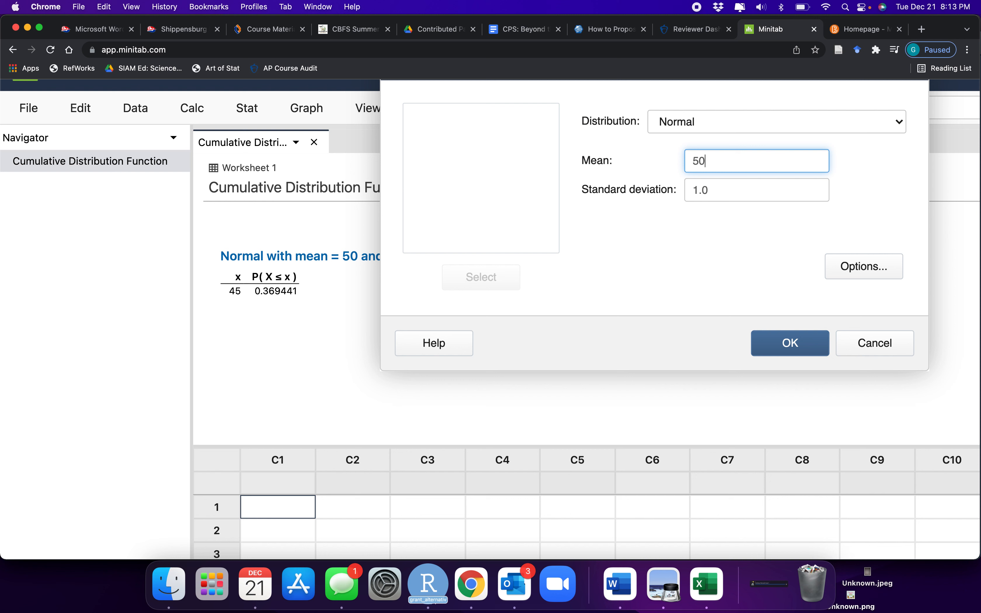
{"action": "left_click", "coordinate": [730, 193]}
{"action": "double_click", "coordinate": [730, 193]}
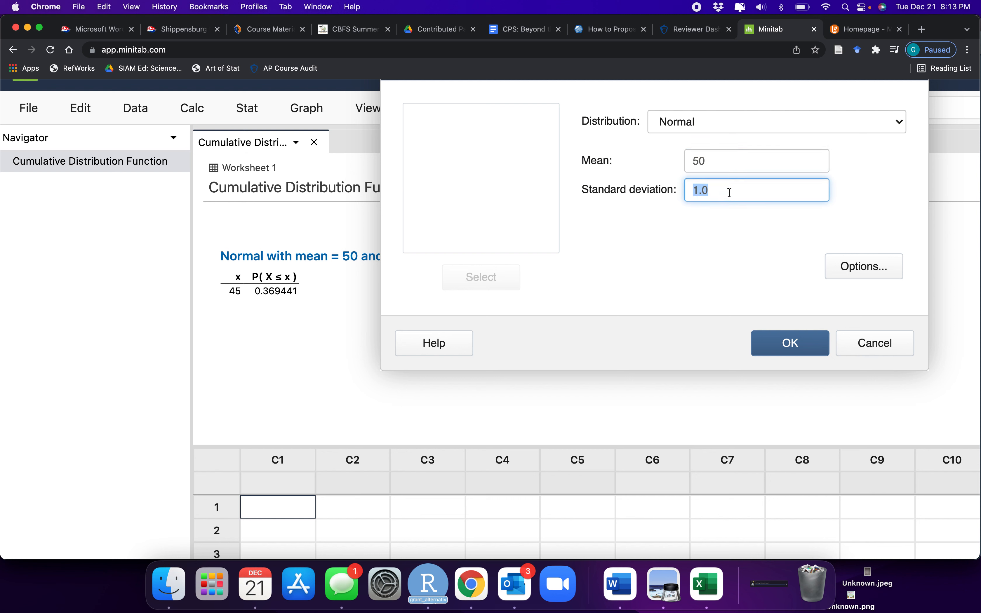
{"action": "type", "text": "15"}
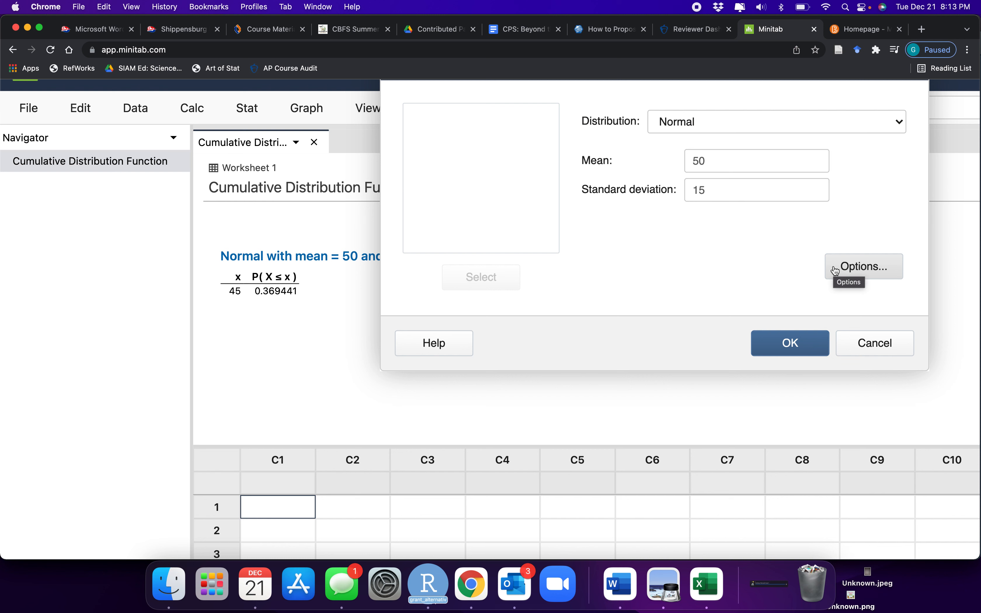
{"action": "left_click", "coordinate": [835, 270]}
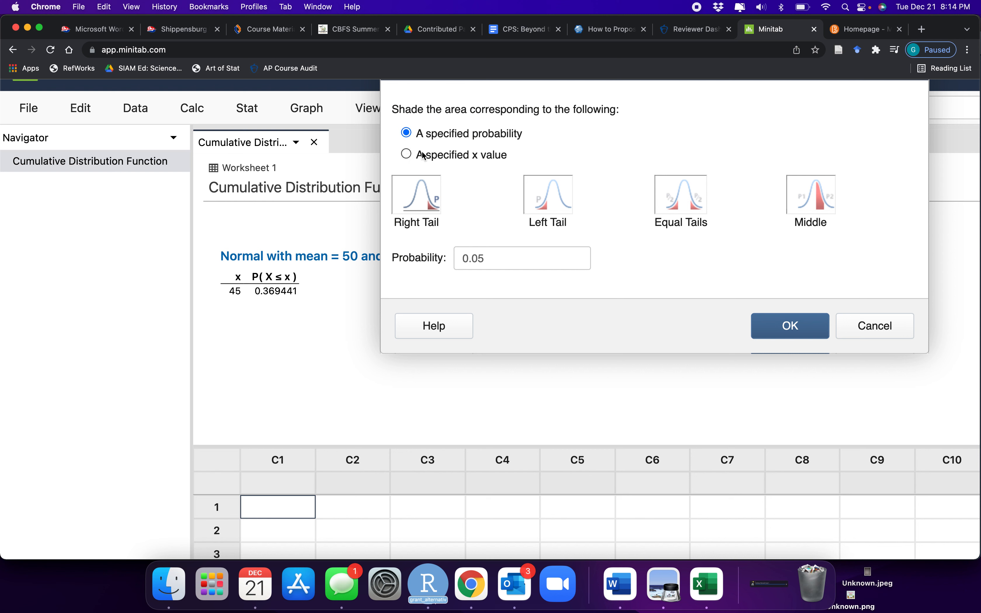
Review the normal distribution questions on the lesson_4 slide in Preview and return to Minitab
{"action": "key", "text": "super+Tab"}
{"action": "left_click_drag", "start_coordinate": [647, 209], "coordinate": [842, 214]}
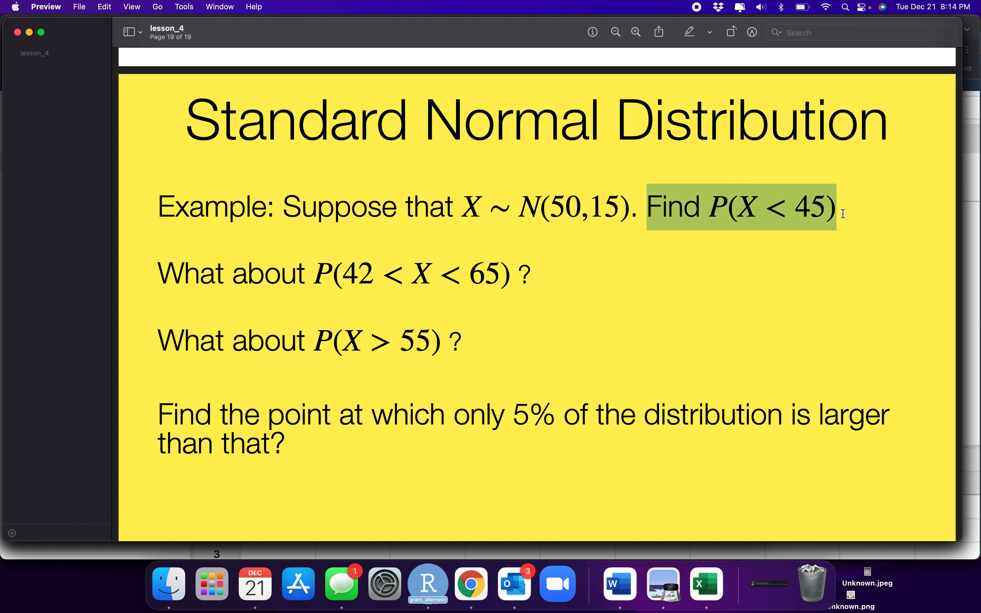
{"action": "left_click", "coordinate": [833, 211]}
{"action": "double_click", "coordinate": [718, 208]}
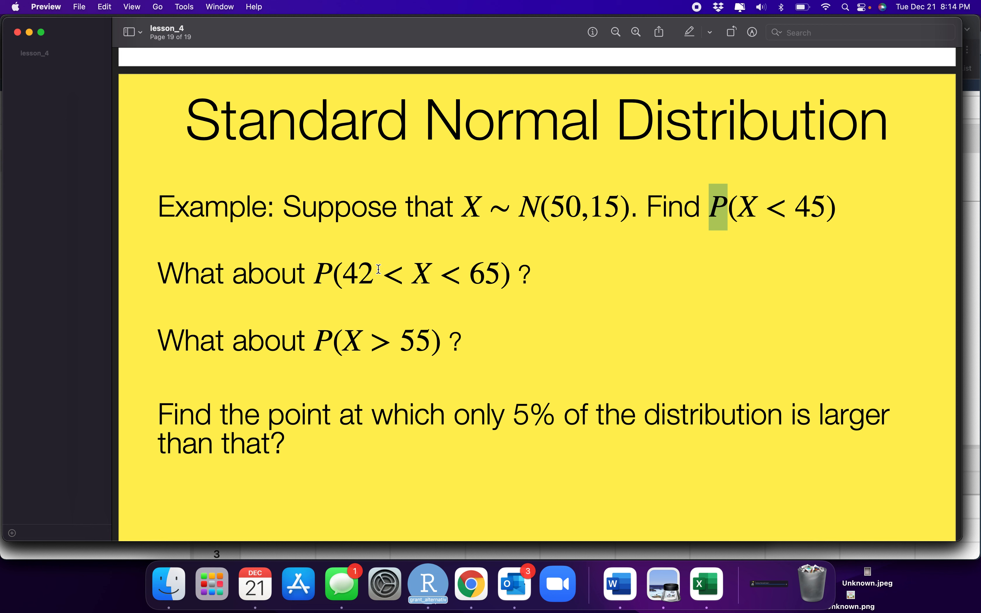
{"action": "left_click", "coordinate": [321, 275]}
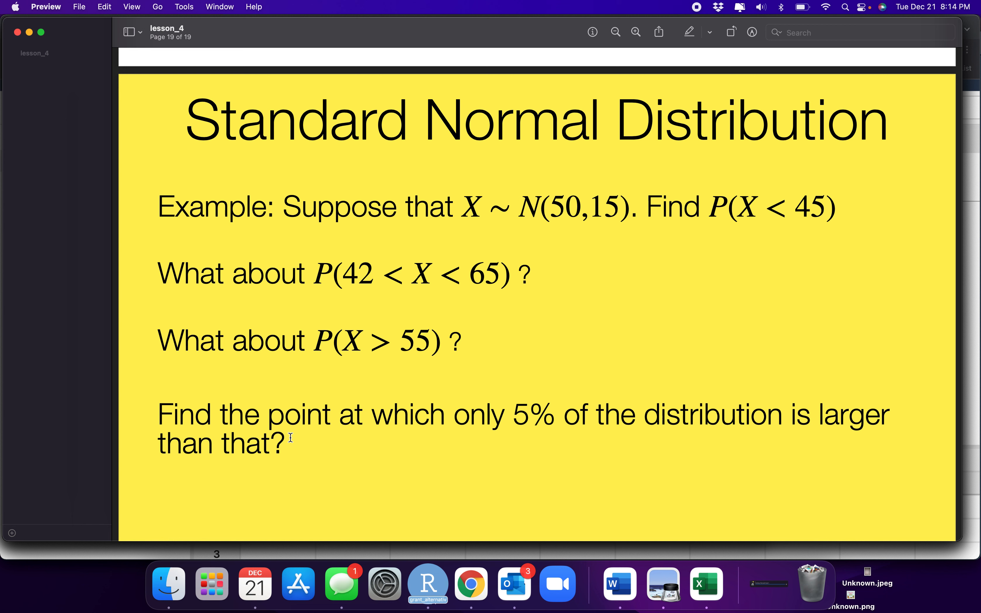
{"action": "left_click_drag", "start_coordinate": [159, 414], "coordinate": [295, 451]}
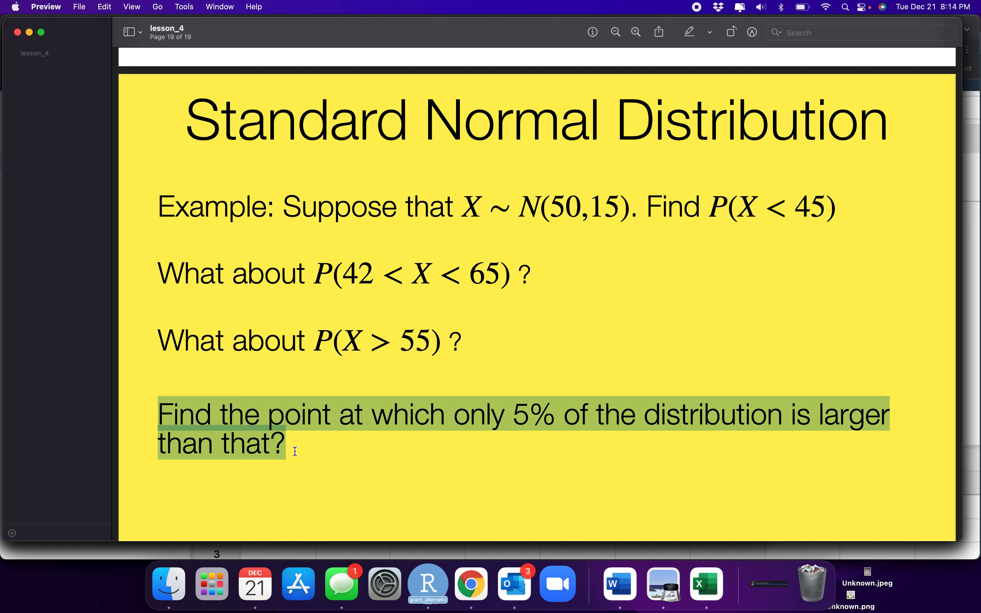
{"action": "key", "text": "super+Tab"}
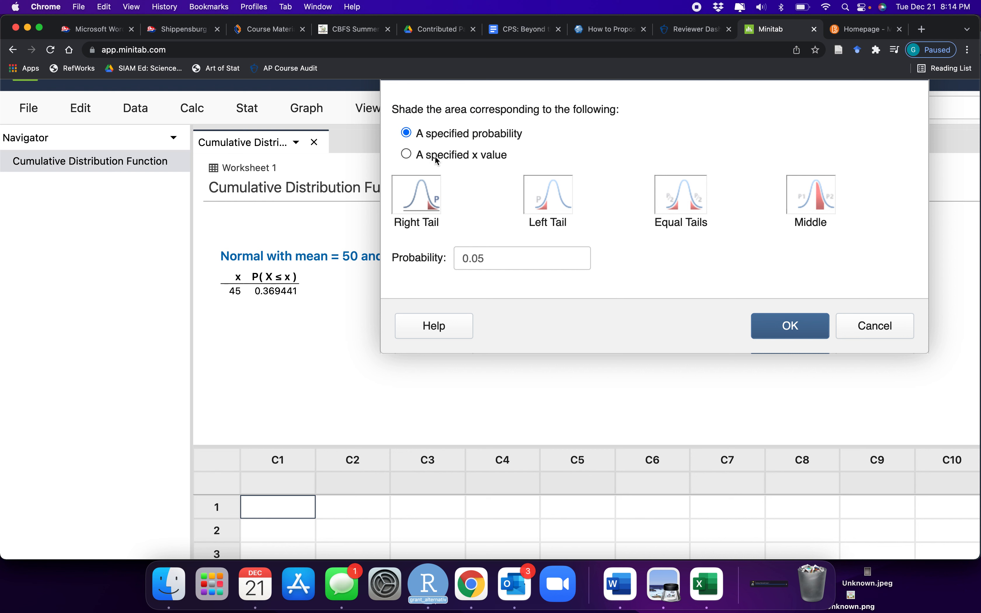
Set the shading to a specified x value and, after trying the tail options, choose the Middle area
{"action": "left_click", "coordinate": [407, 155]}
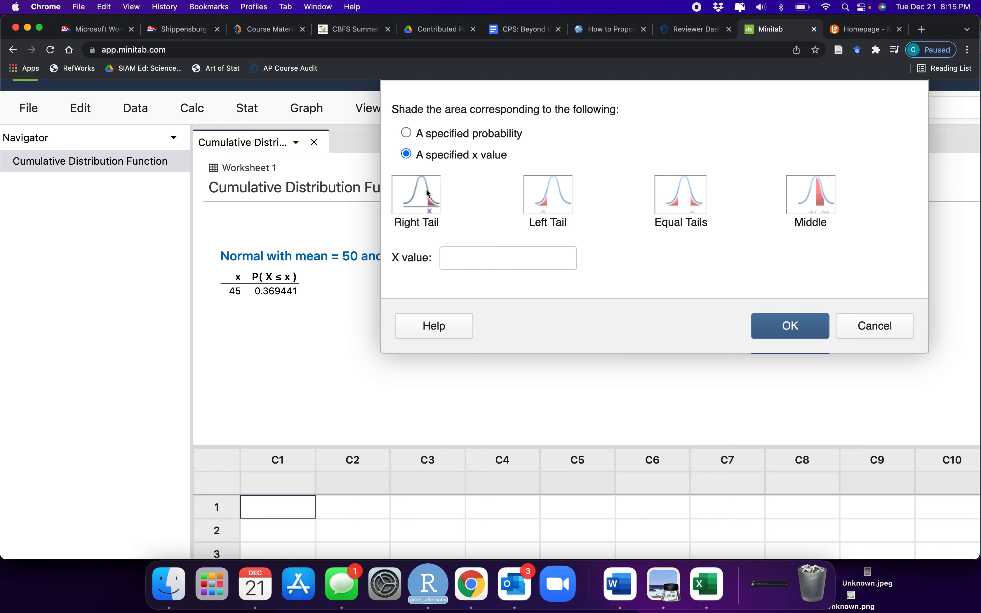
{"action": "left_click", "coordinate": [550, 200]}
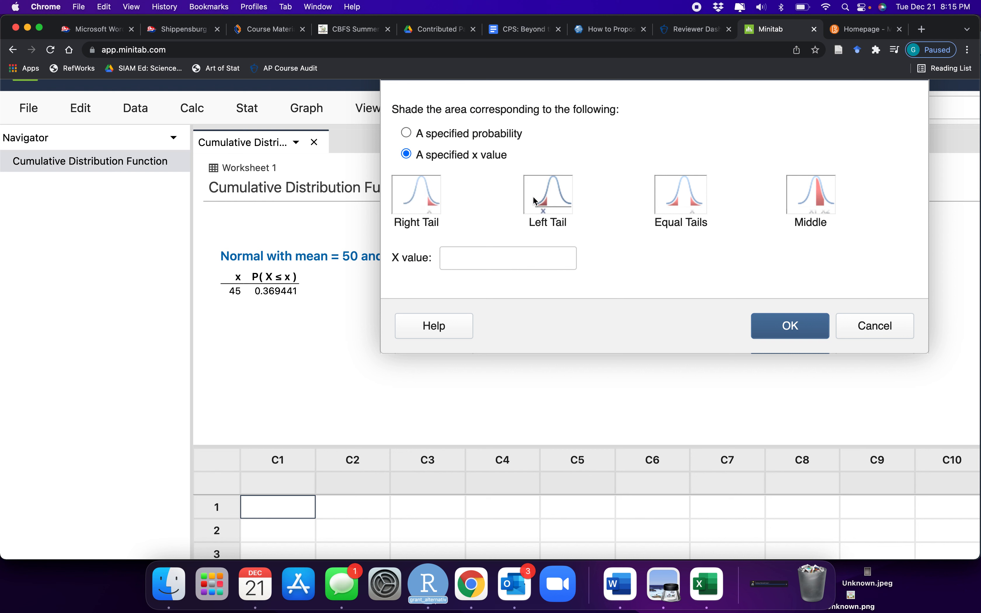
{"action": "left_click", "coordinate": [678, 199]}
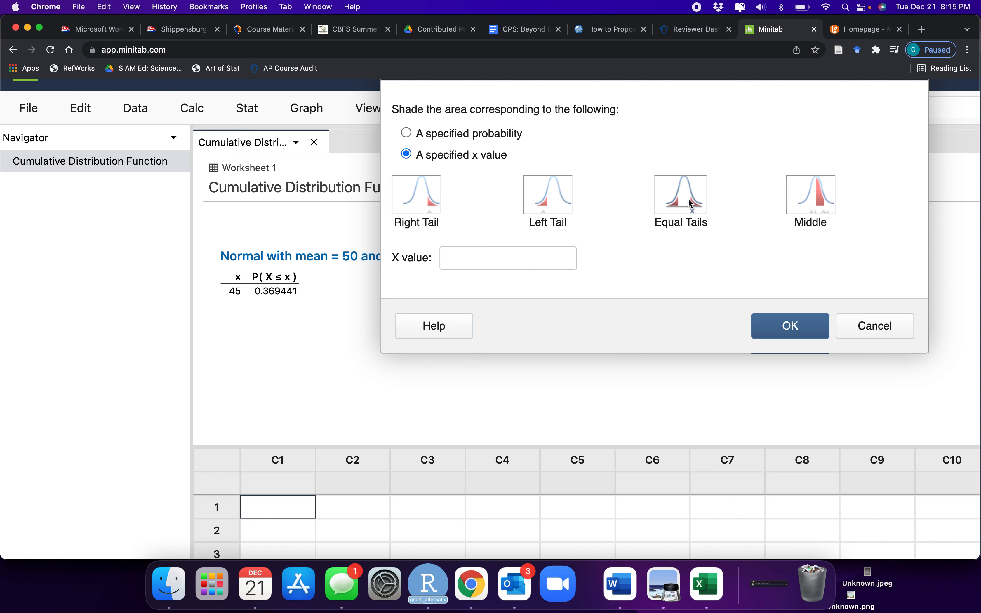
{"action": "left_click", "coordinate": [815, 199]}
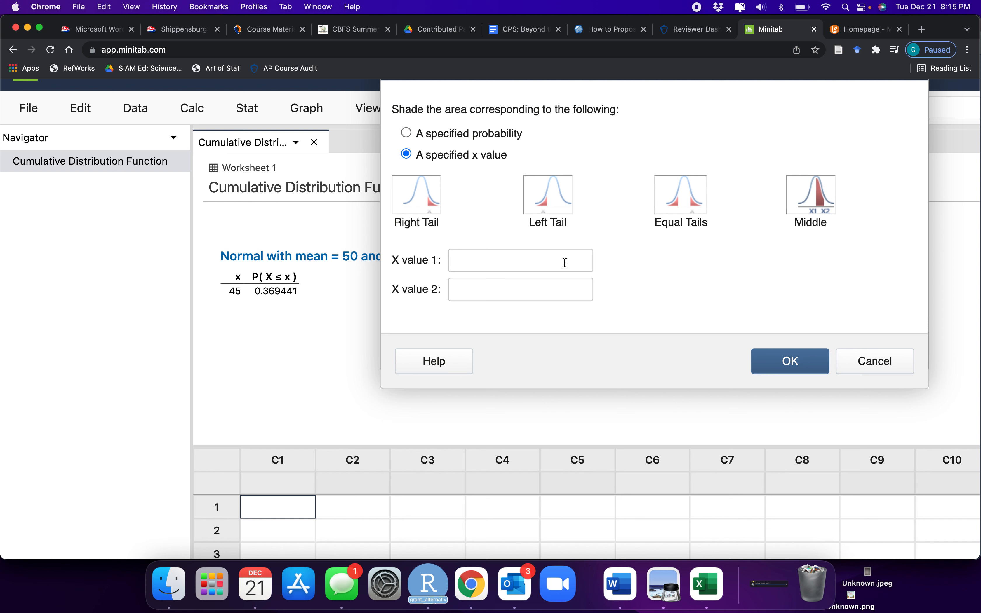
Check the limits in the P(42 < X < 65) question on the lesson_4 slide in Preview and return to Minitab
{"action": "key", "text": "super+Tab"}
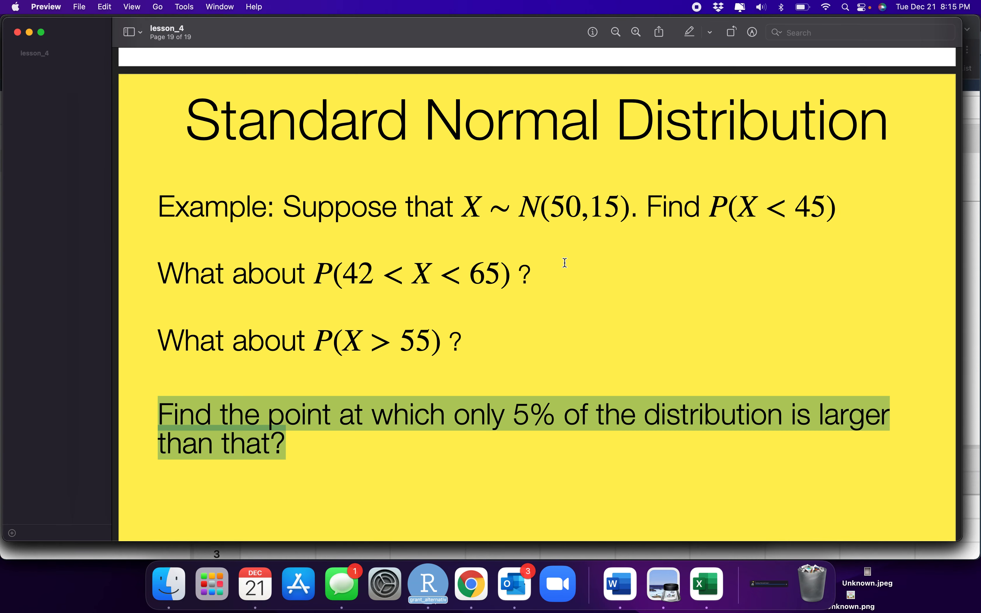
{"action": "double_click", "coordinate": [351, 271]}
{"action": "triple_click", "coordinate": [490, 271]}
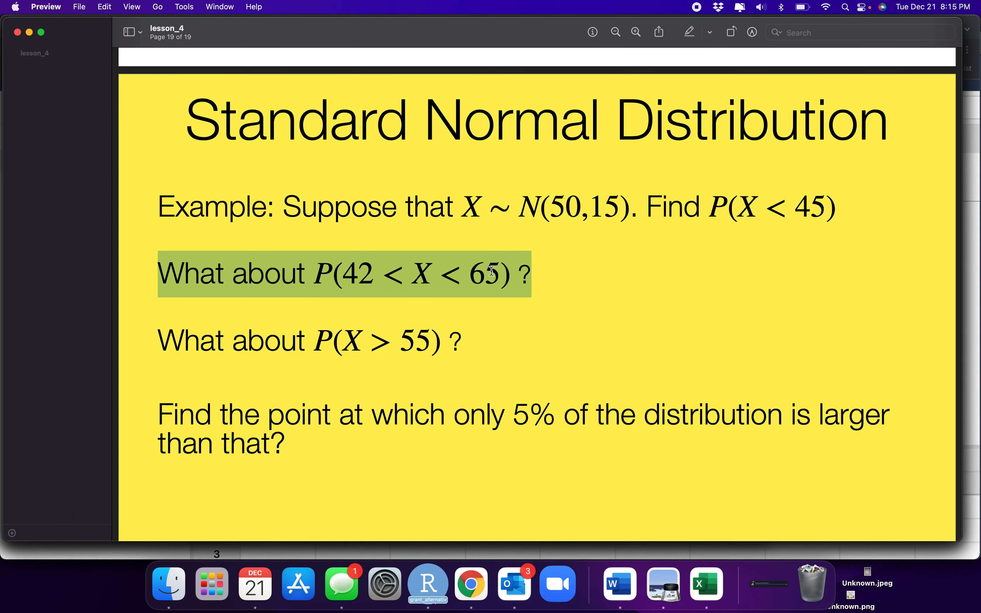
{"action": "left_click", "coordinate": [492, 272]}
{"action": "key", "text": "super+Tab"}
Set the shaded area's X value 1 to 42 and X value 2 to 65, and accept the options
{"action": "left_click", "coordinate": [475, 263]}
{"action": "type", "text": "42"}
{"action": "left_click", "coordinate": [477, 281]}
{"action": "type", "text": "65"}
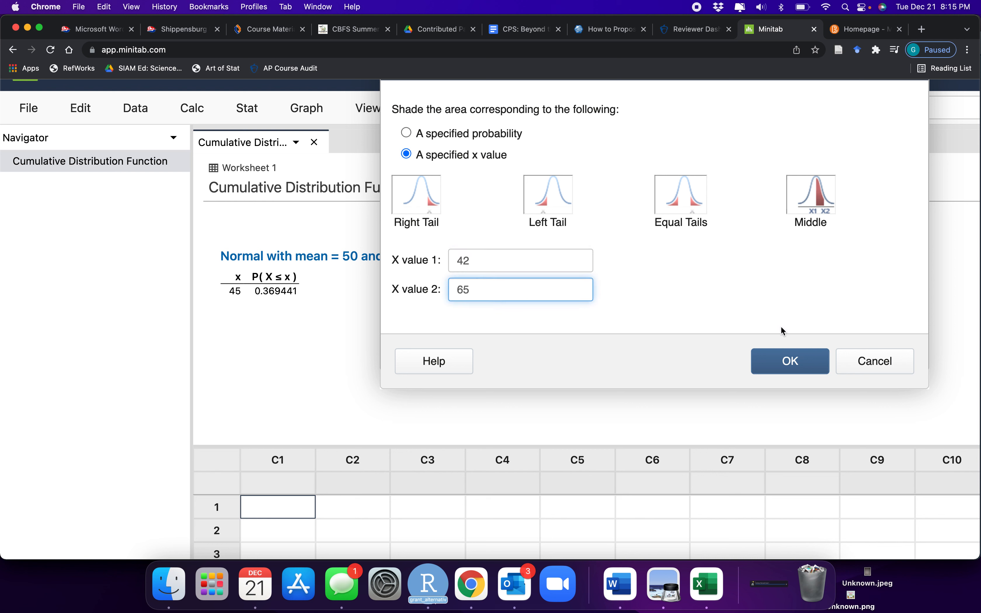
{"action": "left_click", "coordinate": [786, 363]}
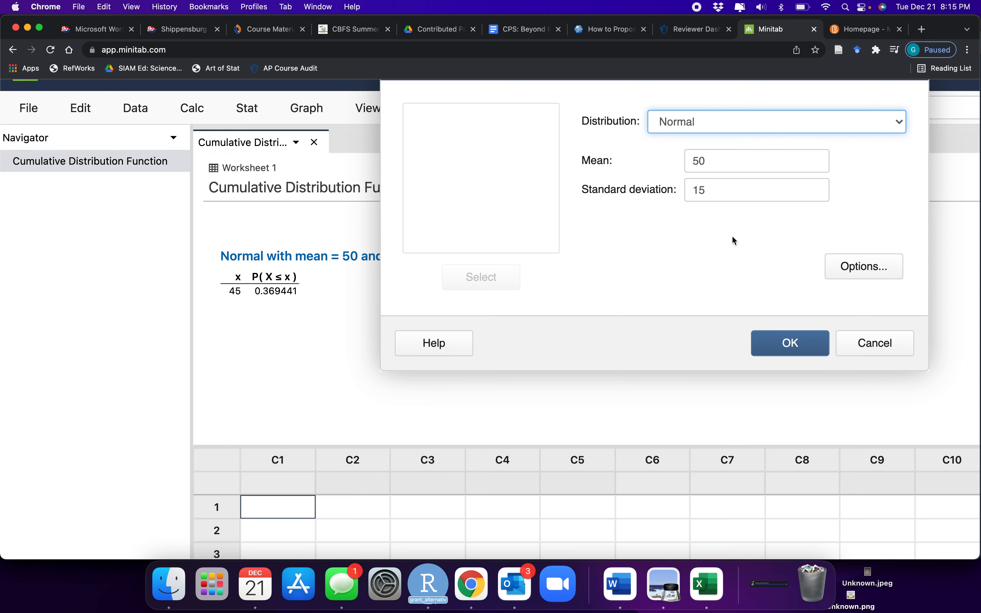
Create the distribution plot and enlarge the output pane to show the whole graph
{"action": "left_click", "coordinate": [771, 342]}
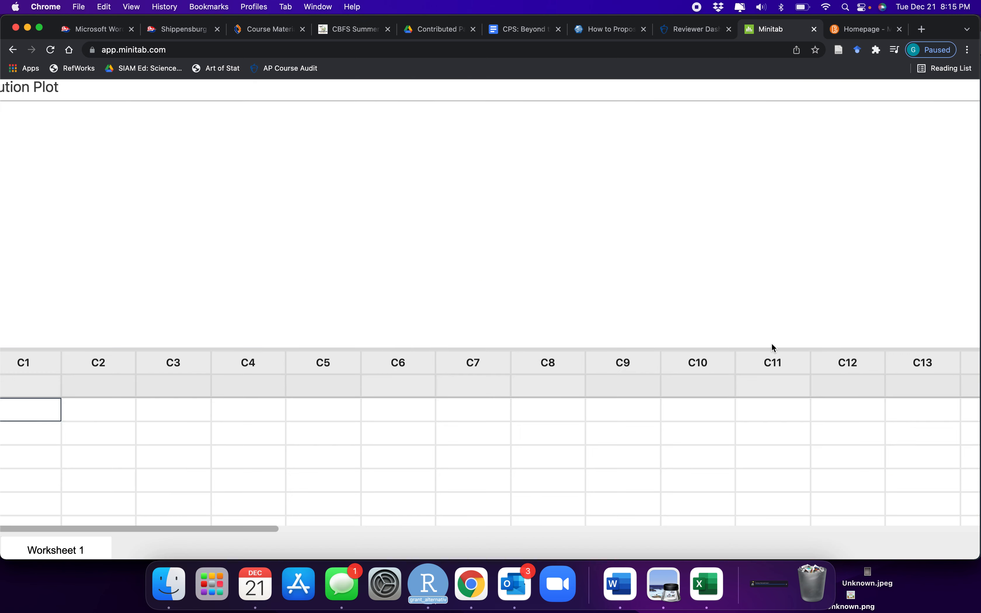
{"action": "left_click_drag", "start_coordinate": [495, 350], "coordinate": [494, 482]}
{"action": "scroll", "coordinate": [518, 246], "scroll_direction": "down", "scroll_amount": 2}
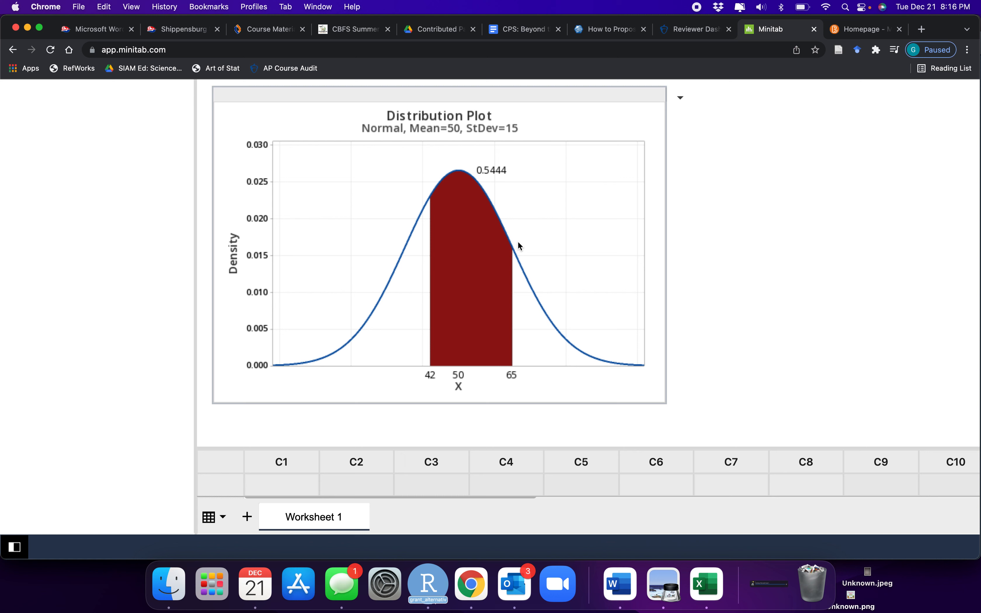
Create another View Probability plot of the same normal distribution, shading the left tail at x value 45
{"action": "scroll", "coordinate": [520, 245], "scroll_direction": "up", "scroll_amount": 4}
{"action": "left_click", "coordinate": [308, 121]}
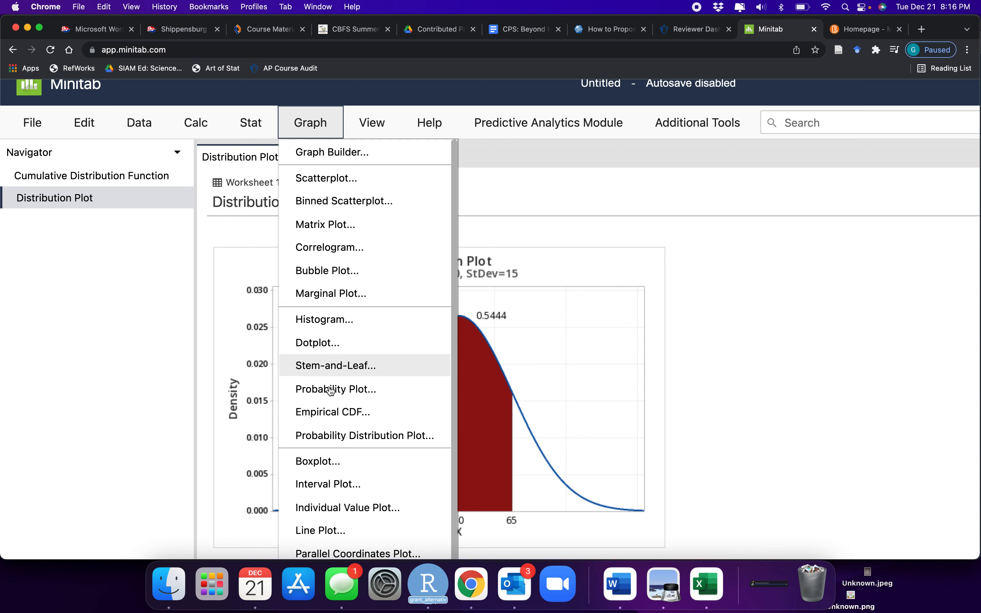
{"action": "left_click", "coordinate": [337, 436]}
{"action": "double_click", "coordinate": [588, 270]}
{"action": "left_click", "coordinate": [868, 280]}
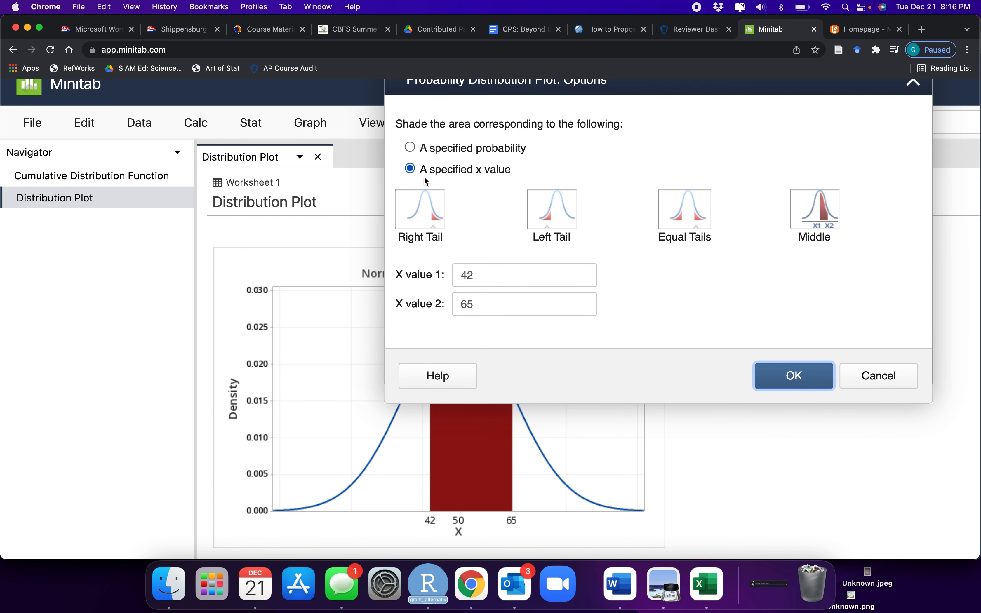
{"action": "left_click", "coordinate": [552, 217]}
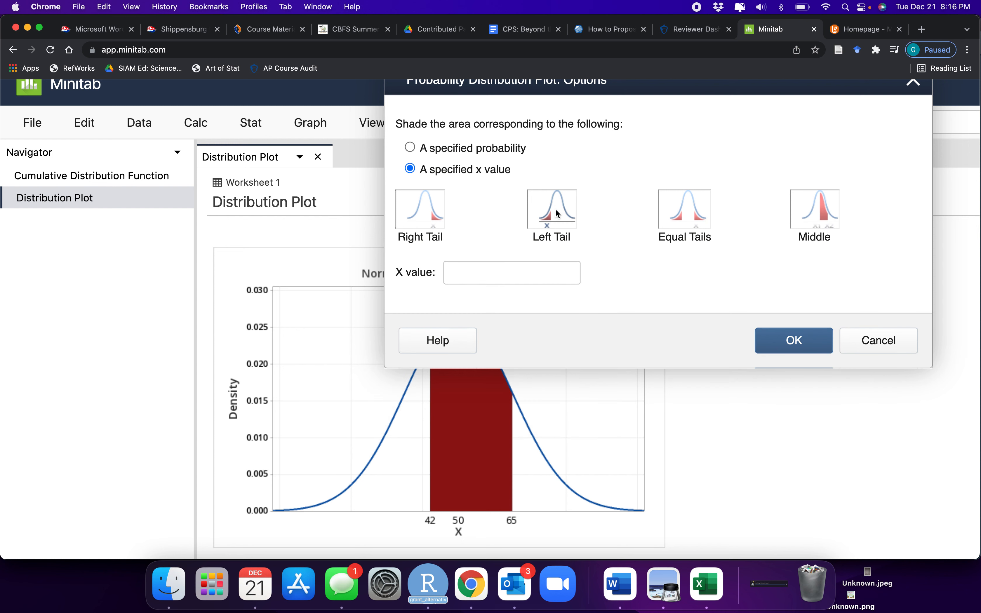
{"action": "left_click", "coordinate": [475, 270]}
{"action": "type", "text": "45"}
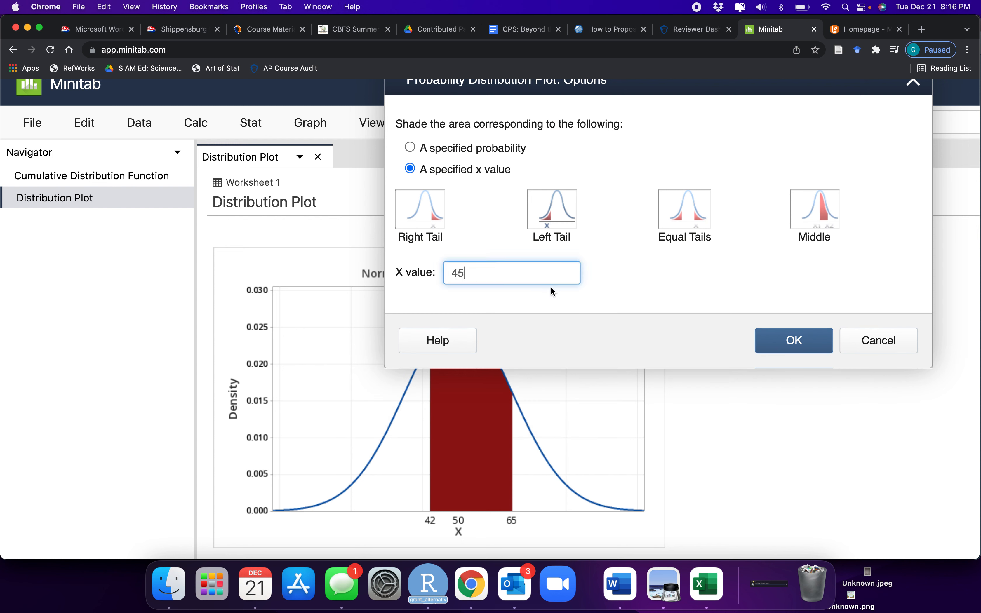
{"action": "left_click", "coordinate": [789, 343]}
{"action": "left_click", "coordinate": [793, 380]}
{"action": "scroll", "coordinate": [653, 292], "scroll_direction": "down", "scroll_amount": 3}
{"action": "scroll", "coordinate": [741, 278], "scroll_direction": "up", "scroll_amount": 4}
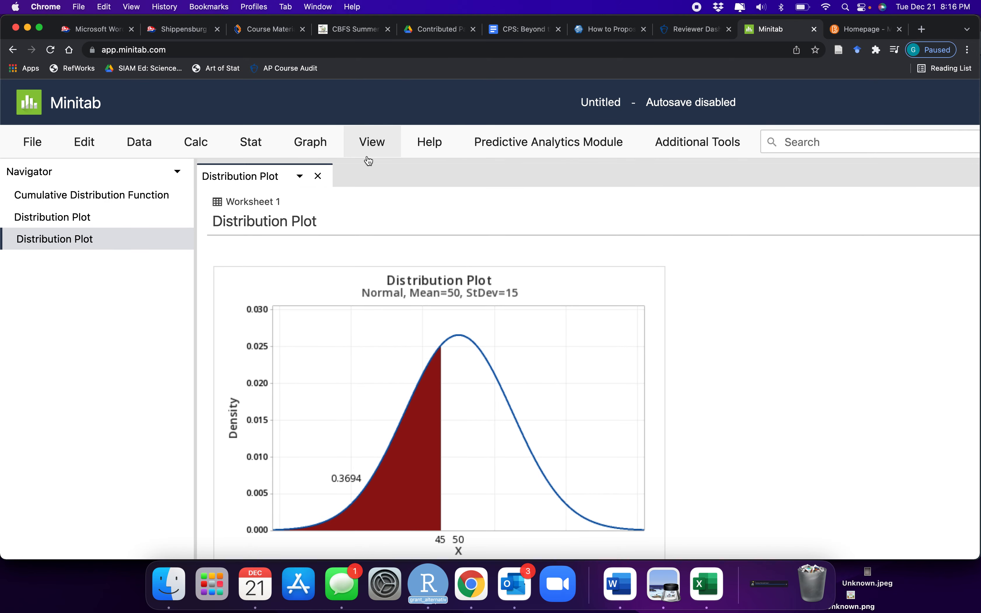
Check the P(X > 55) question on the lesson_4 slide in Preview and return to Minitab
{"action": "key", "text": "super+Tab"}
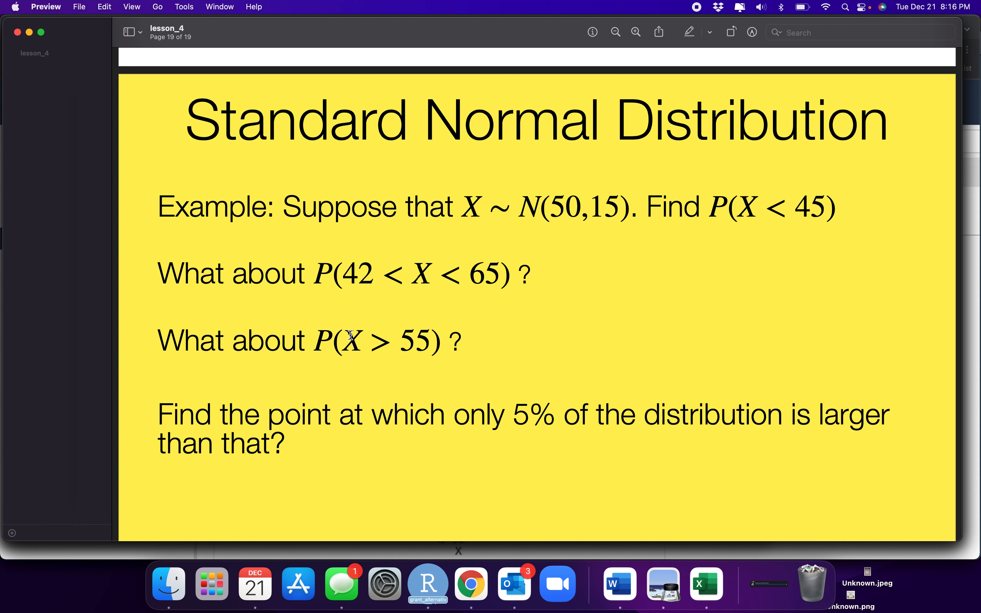
{"action": "left_click_drag", "start_coordinate": [342, 338], "coordinate": [423, 338]}
{"action": "left_click", "coordinate": [423, 338]}
{"action": "key", "text": "super+Tab"}
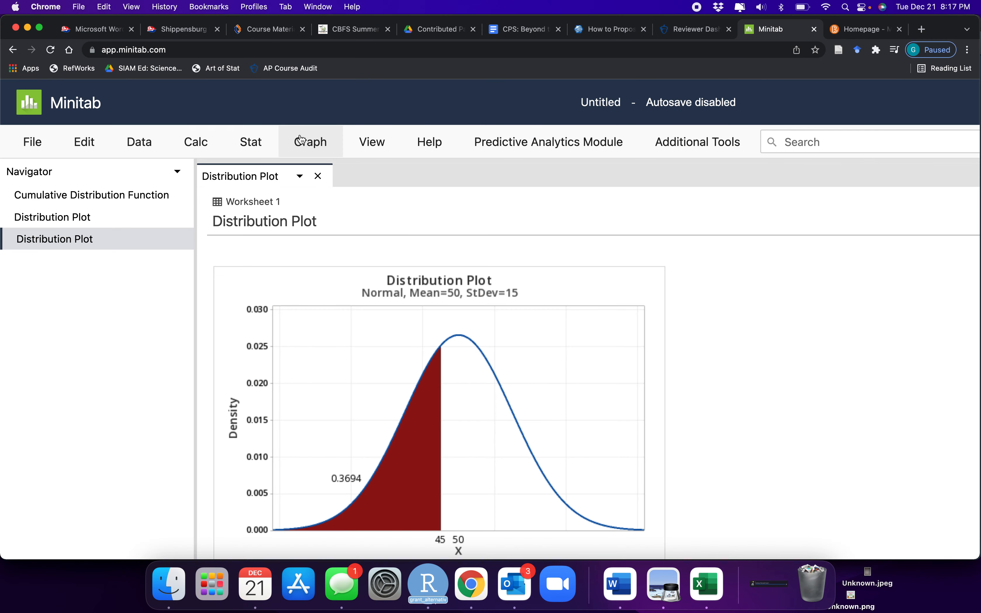
Create a View Probability plot of the same normal distribution, shading the right tail at x value 55
{"action": "left_click", "coordinate": [311, 142]}
{"action": "left_click", "coordinate": [351, 459]}
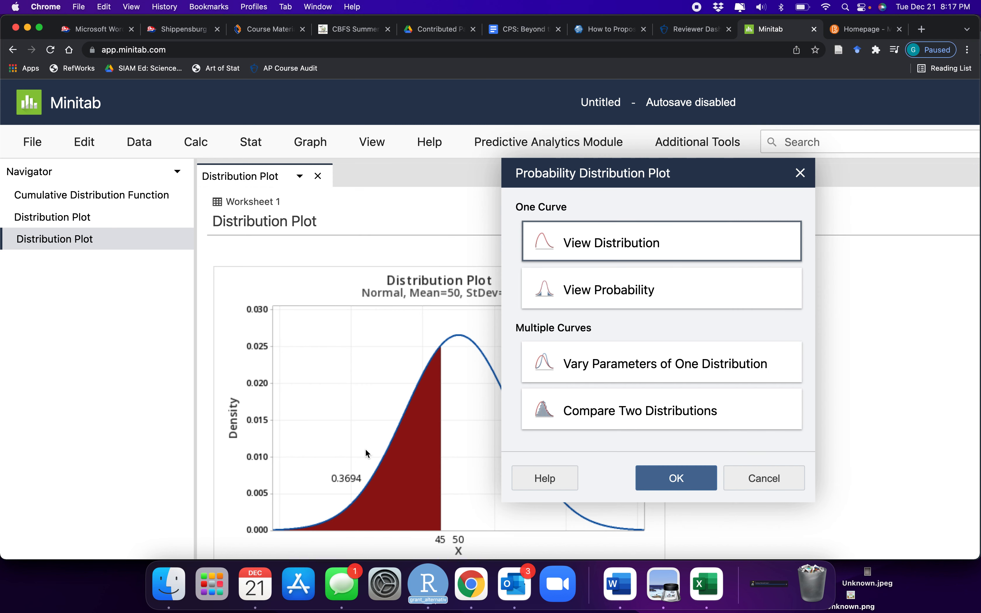
{"action": "double_click", "coordinate": [635, 291]}
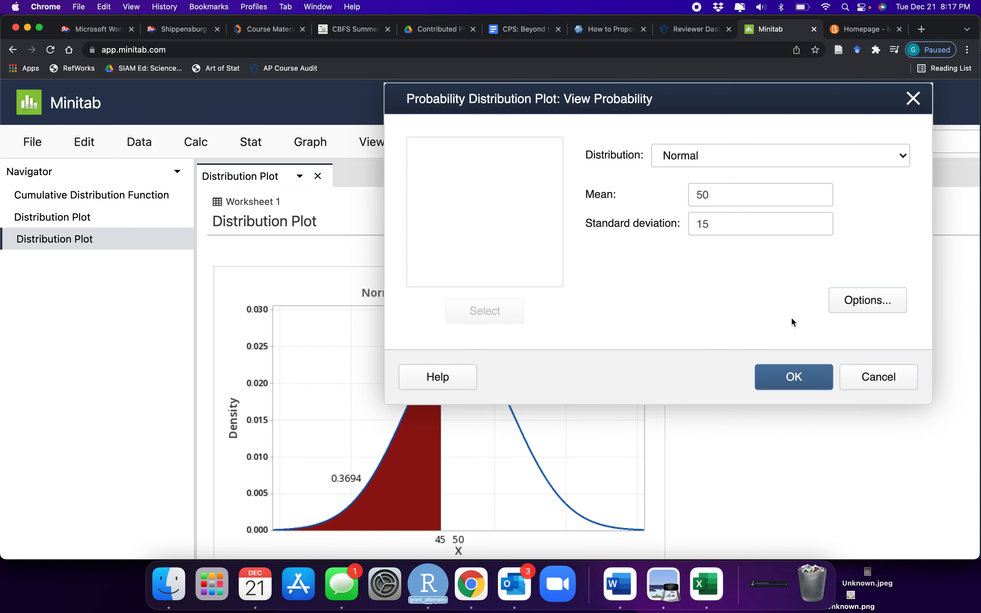
{"action": "left_click", "coordinate": [881, 302]}
{"action": "left_click", "coordinate": [418, 235]}
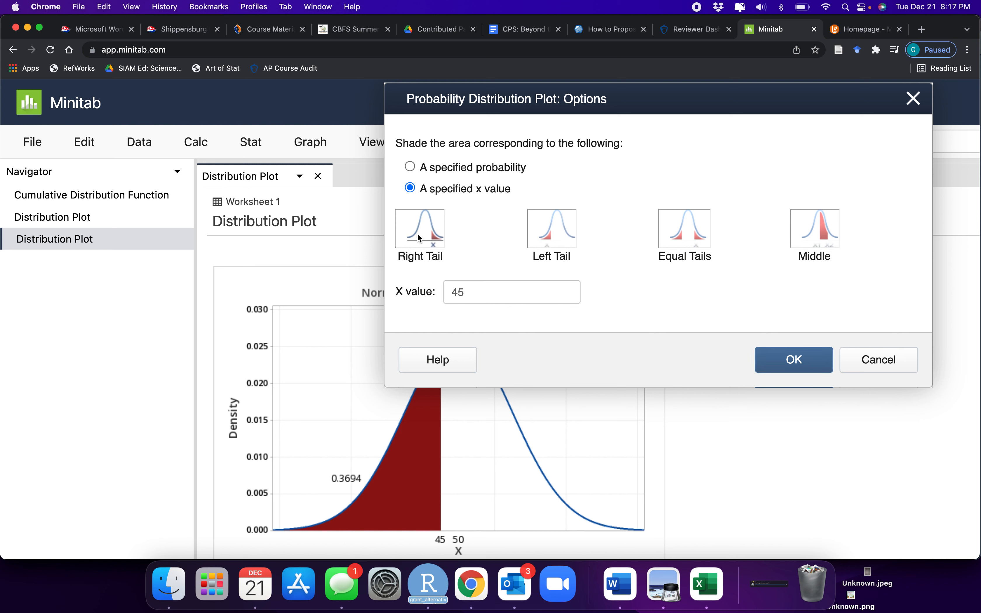
{"action": "left_click", "coordinate": [488, 295]}
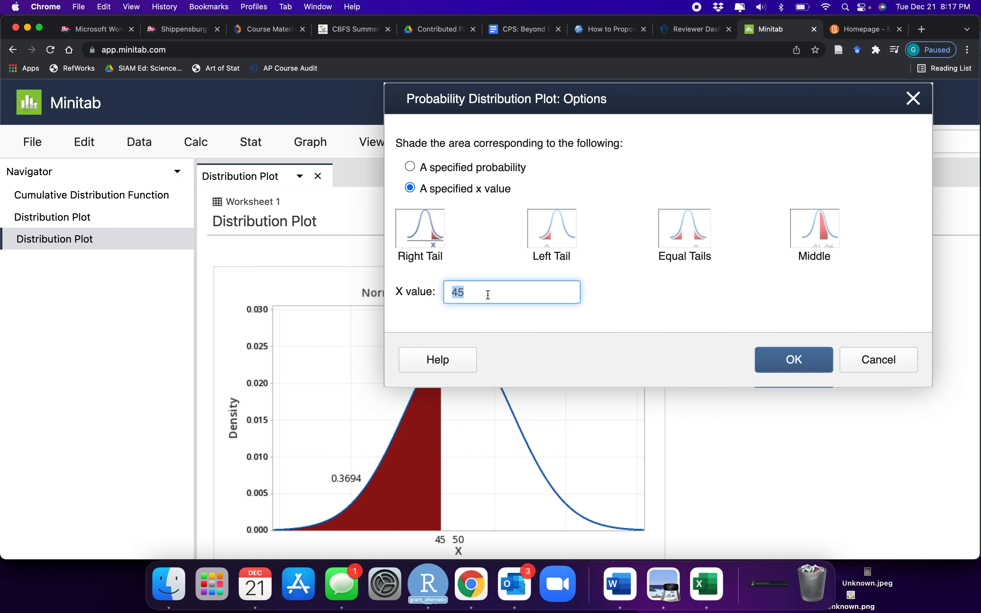
{"action": "key", "text": "BackSpace"}
{"action": "type", "text": "55"}
{"action": "key", "text": "Tab"}
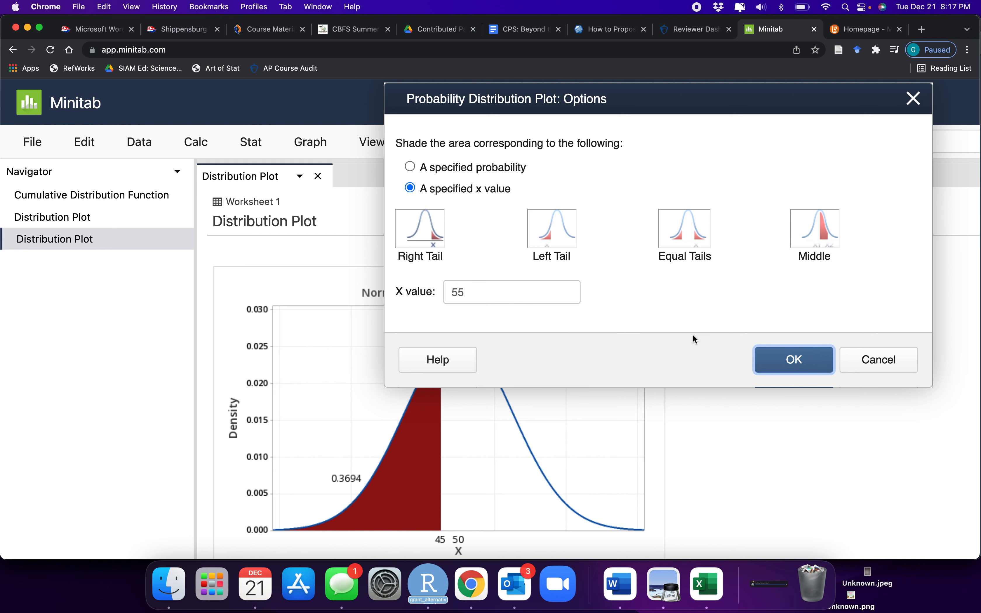
{"action": "left_click", "coordinate": [789, 361]}
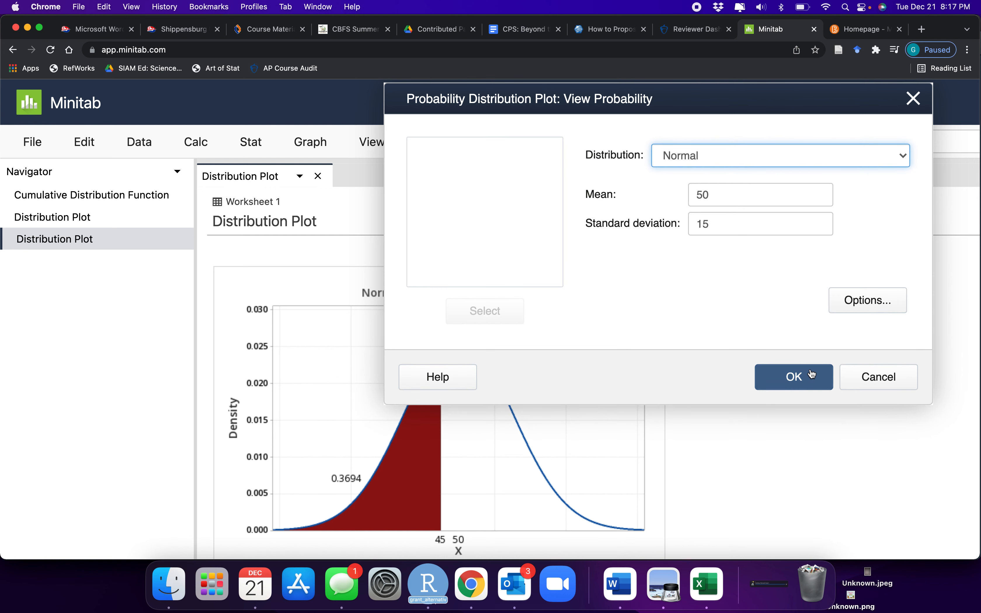
{"action": "left_click", "coordinate": [807, 374]}
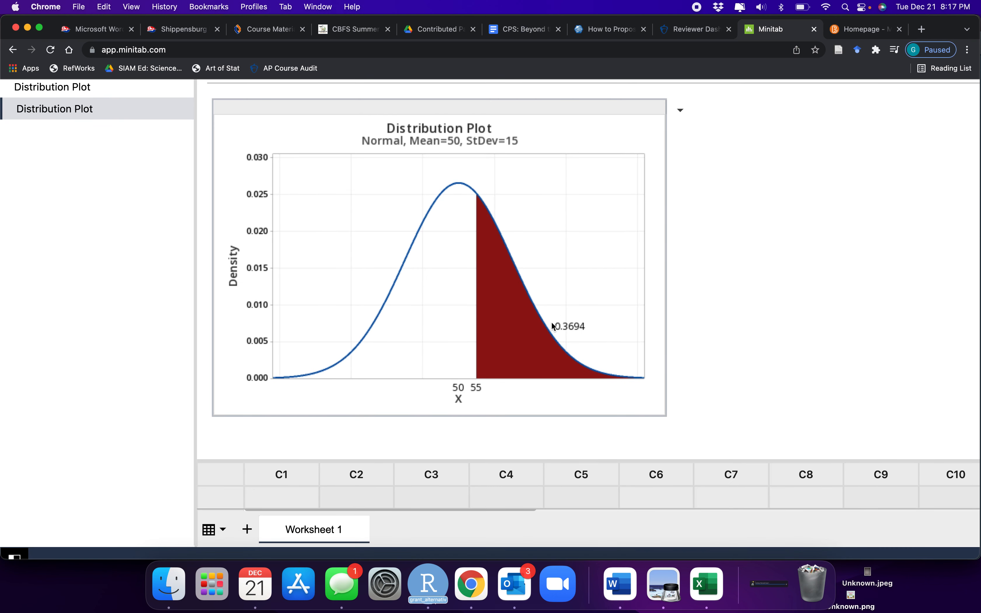